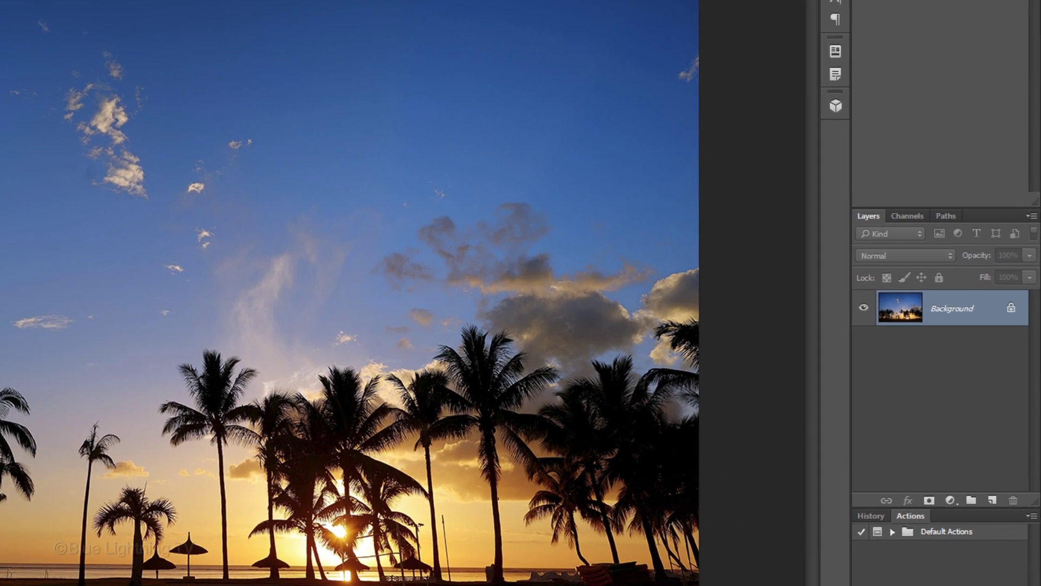
# Step: Apply a Lens Flare to the sunset photo, with its centre placed on the sun
pyautogui.hotkey('ctrl', 'shift', 'alt', 'n')
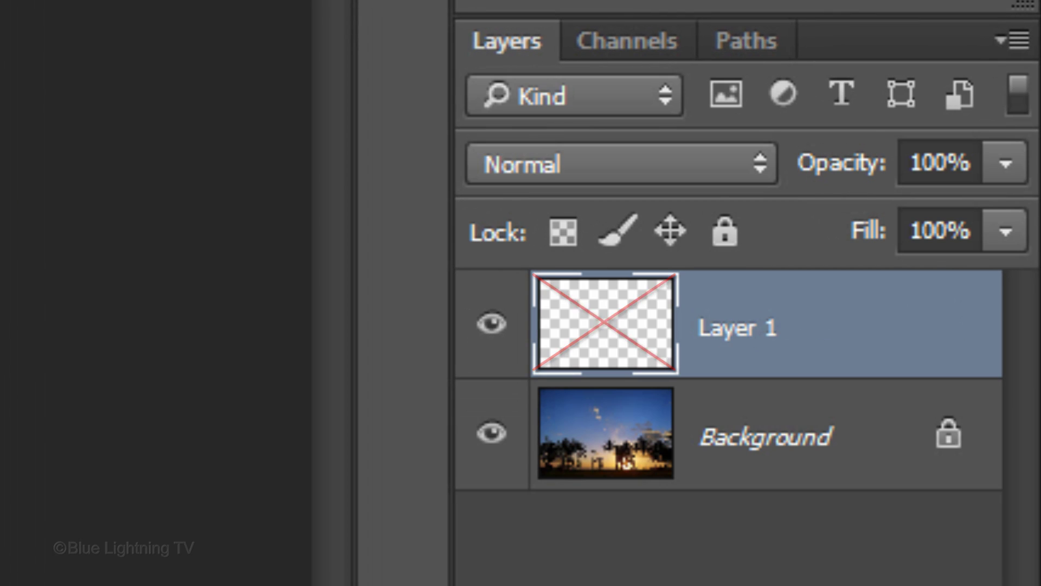
pyautogui.press('Delete')
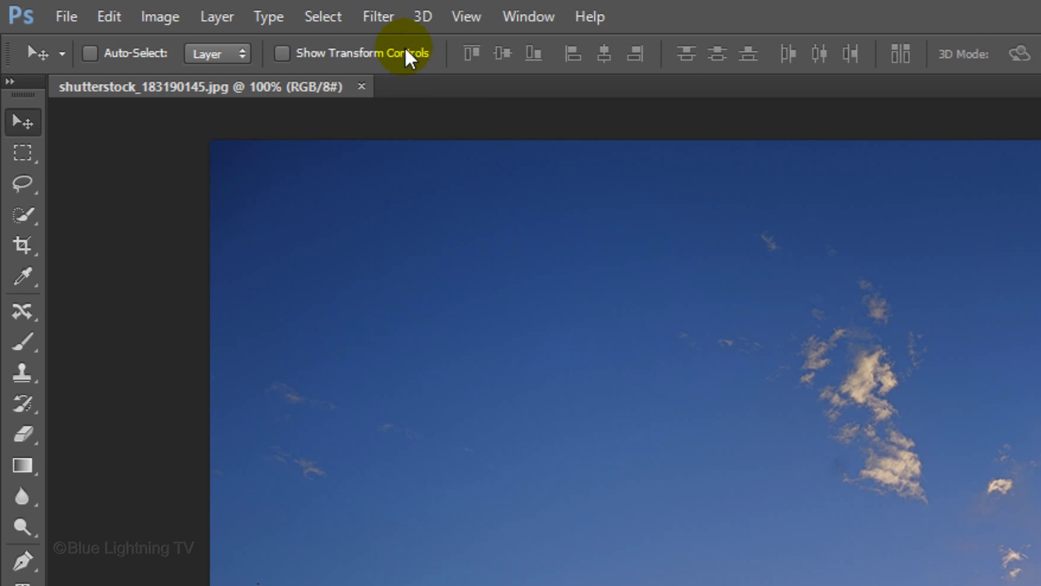
pyautogui.click(376, 16)
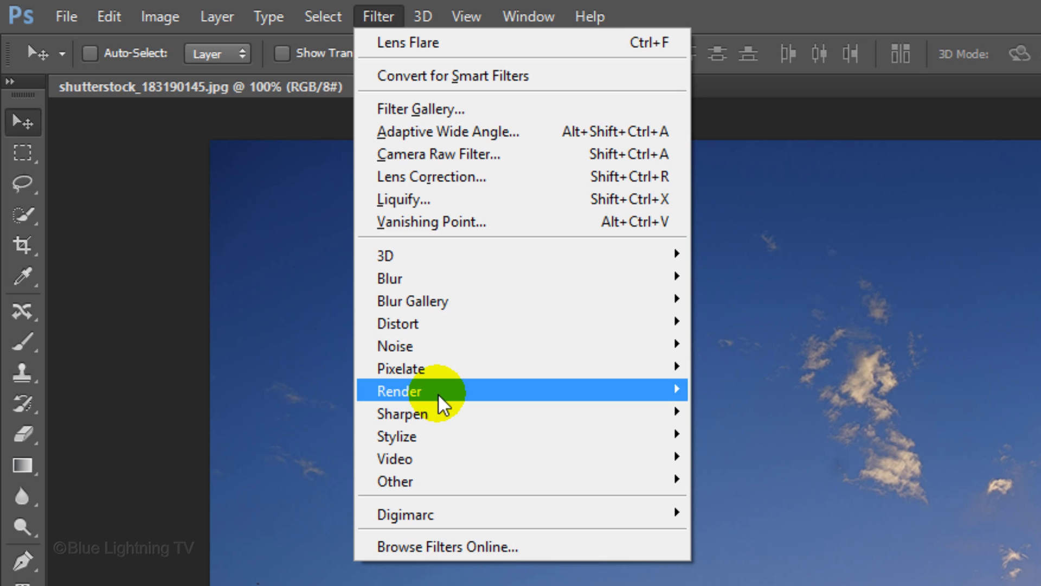
pyautogui.moveTo(521, 391)
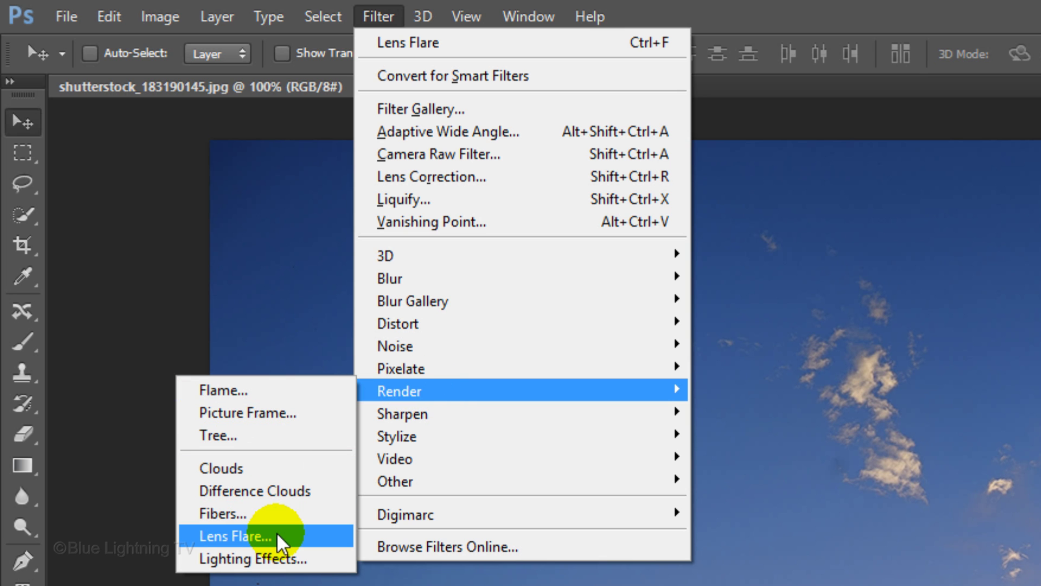
pyautogui.click(278, 536)
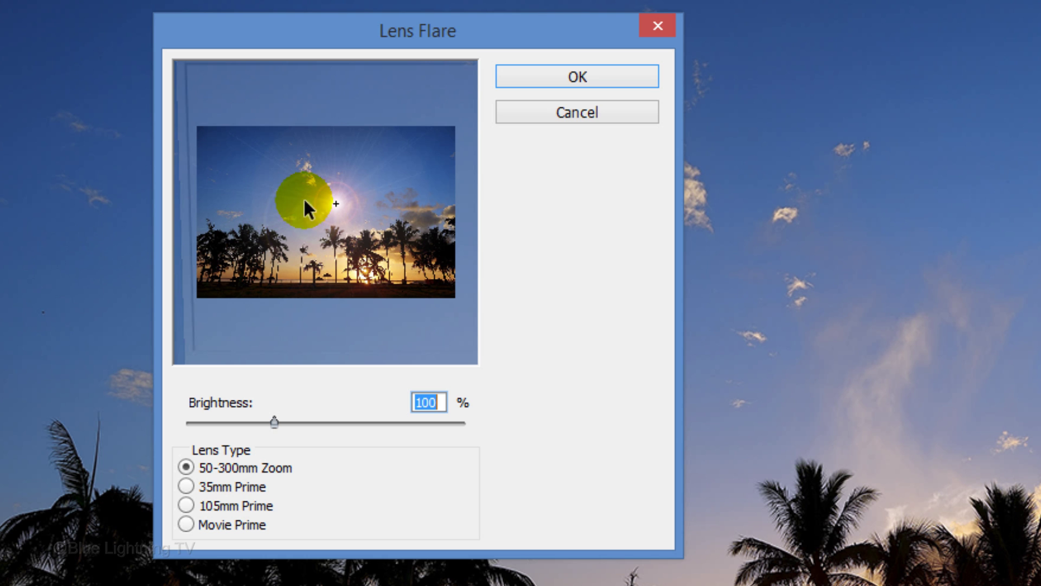
pyautogui.moveTo(303, 197)
pyautogui.mouseDown()
pyautogui.moveTo(310, 233)
pyautogui.moveTo(371, 263)
pyautogui.mouseUp()
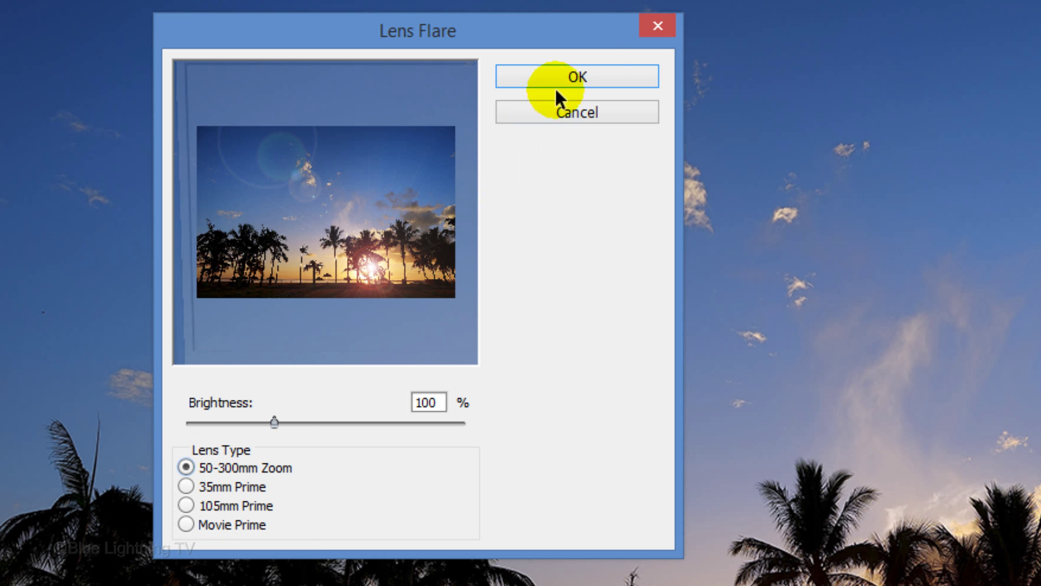
pyautogui.click(595, 65)
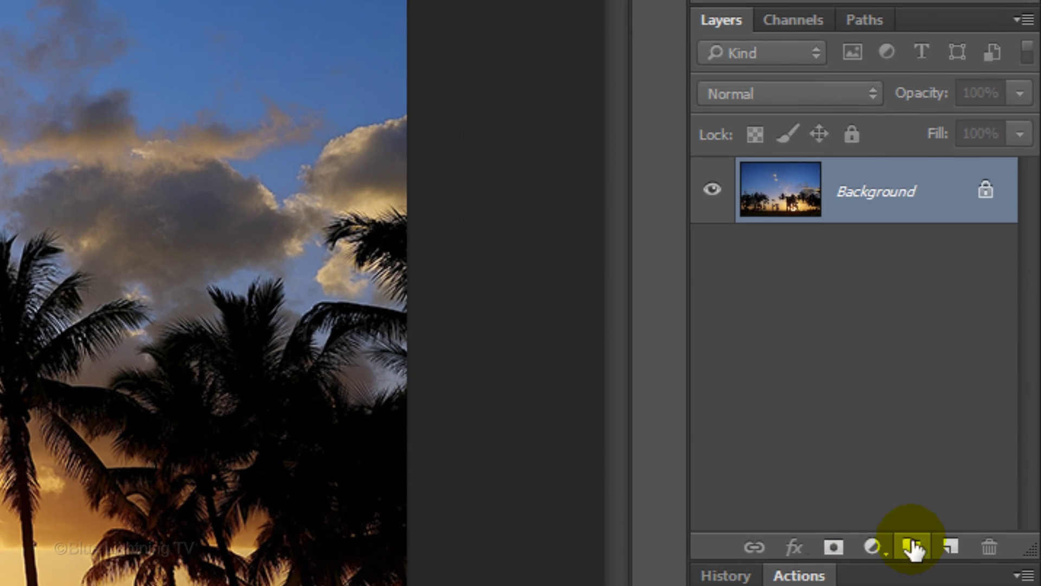
# Step: Create a new layer and fill it with Black contents using Fill (Shift+F5)
pyautogui.click(952, 550)
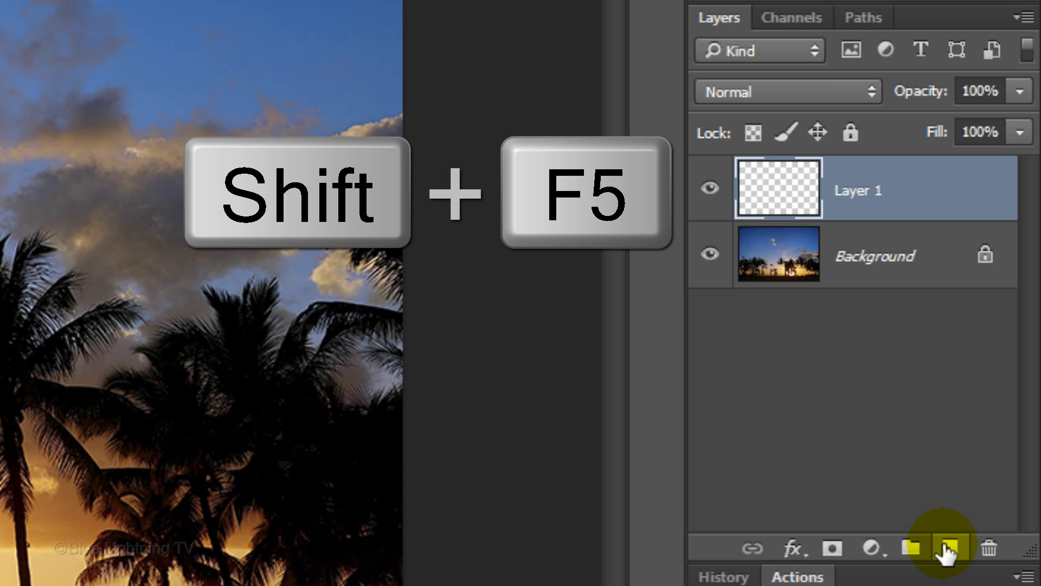
pyautogui.hotkey('shift', 'F5')
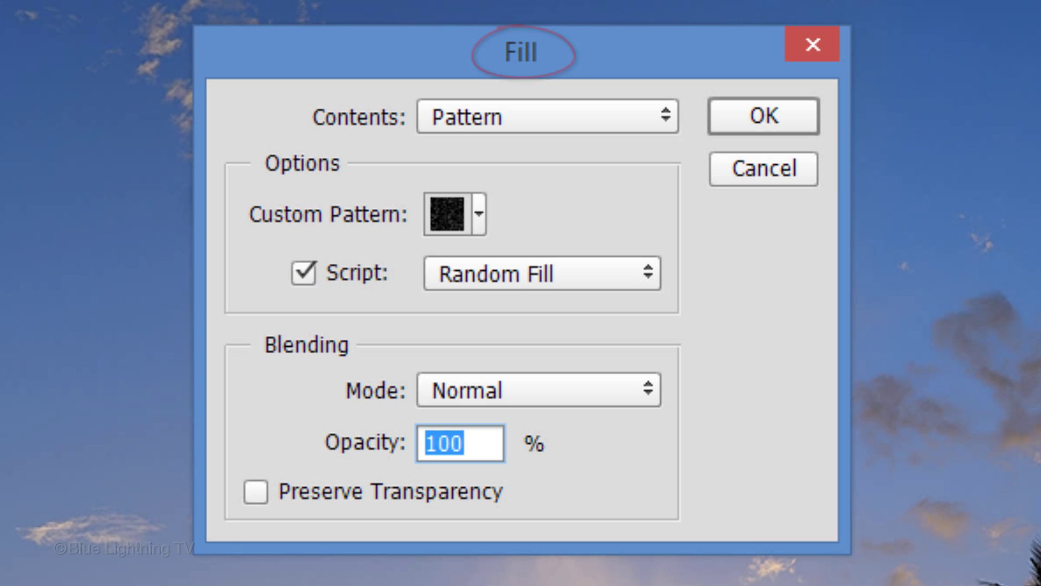
pyautogui.click(566, 121)
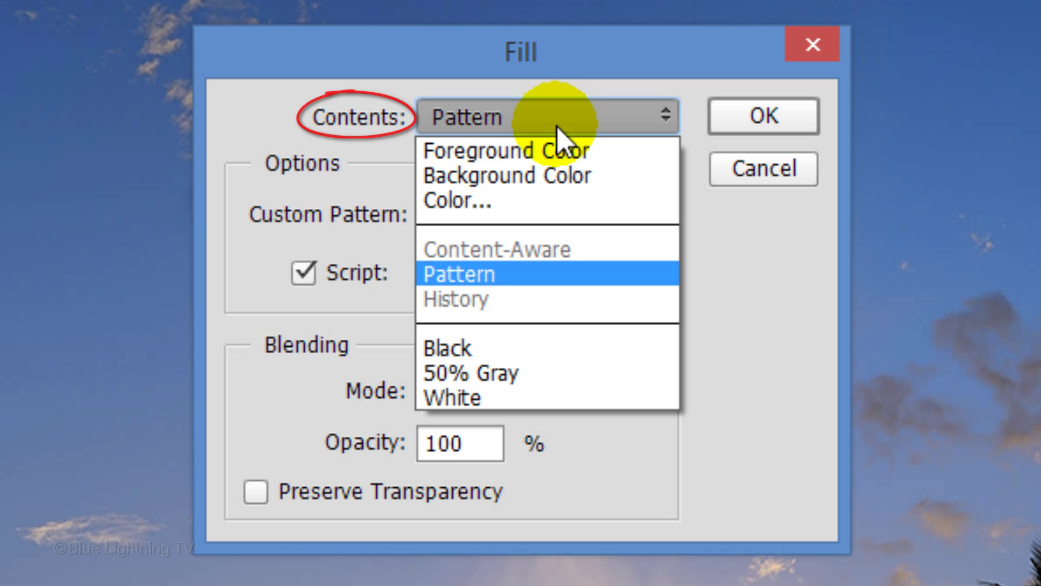
pyautogui.click(485, 358)
pyautogui.click(763, 117)
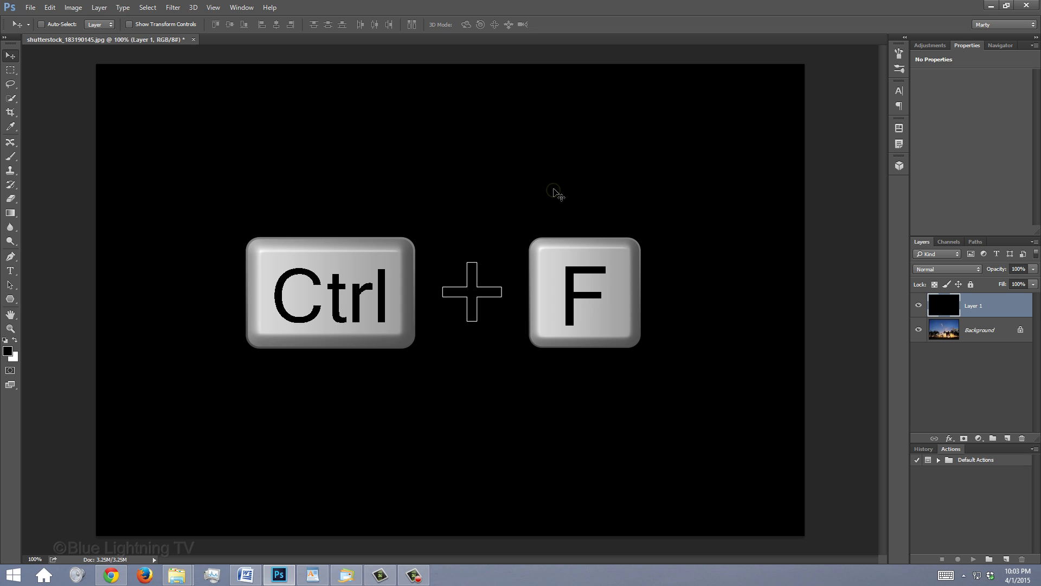
# Step: Reapply the Lens Flare on the black layer and set its blend mode to Screen
pyautogui.hotkey('ctrl', 'f')
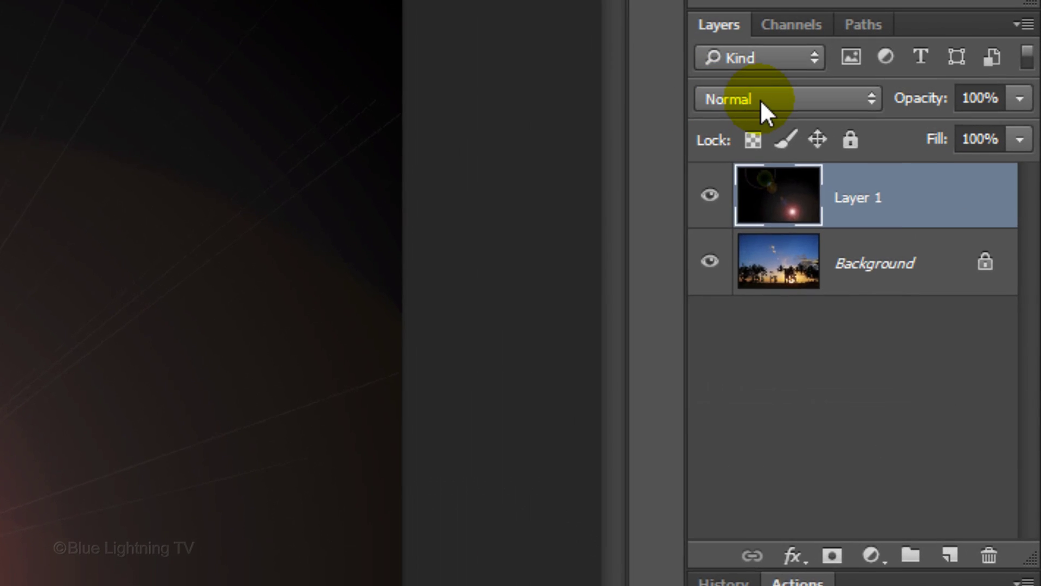
pyautogui.click(944, 269)
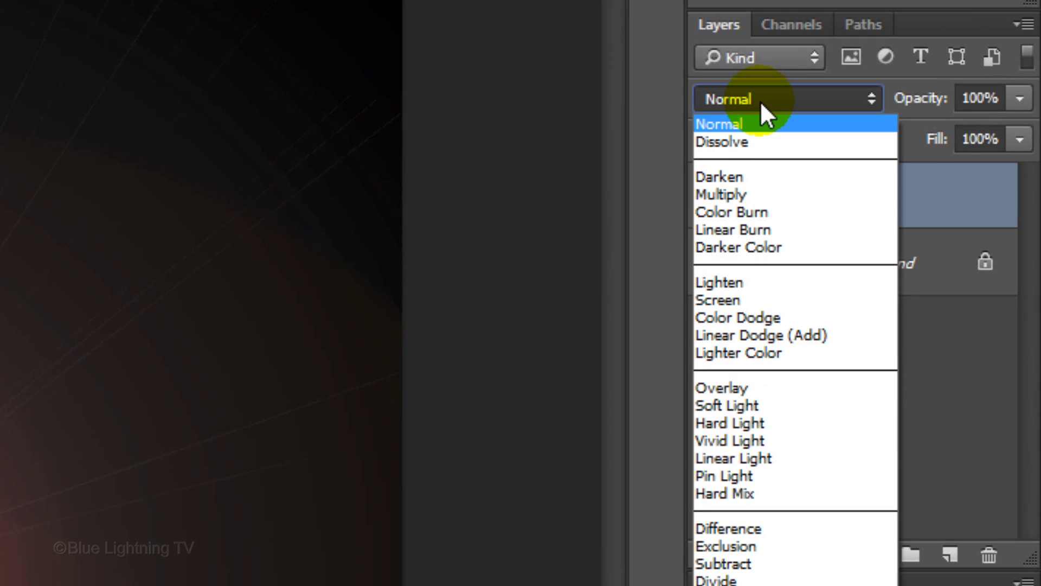
pyautogui.click(776, 299)
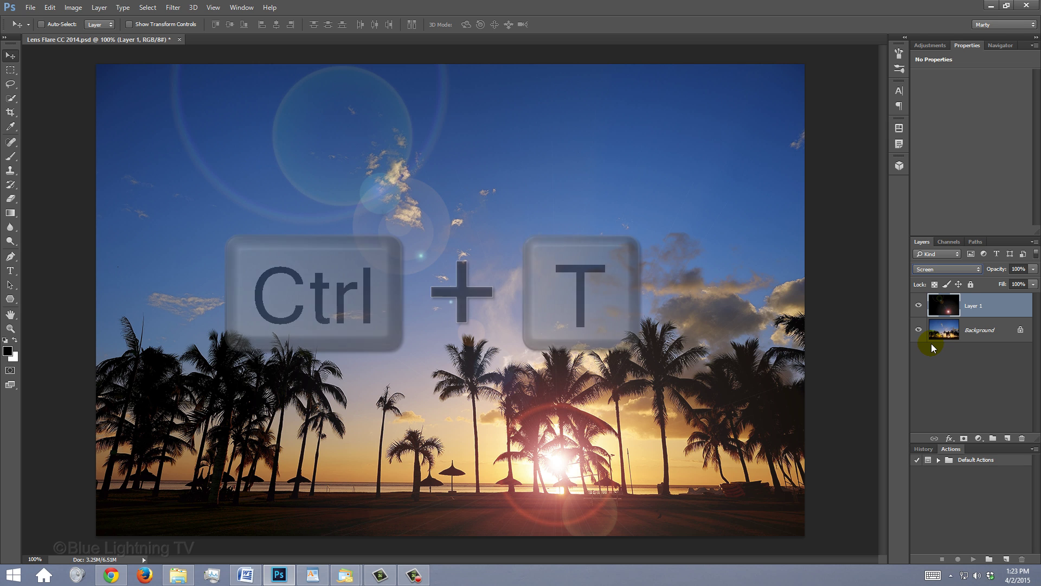
# Step: In Free Transform, move the reference point onto the sun, with opacity briefly at 0% then back to 100%
pyautogui.hotkey('ctrl', 't')
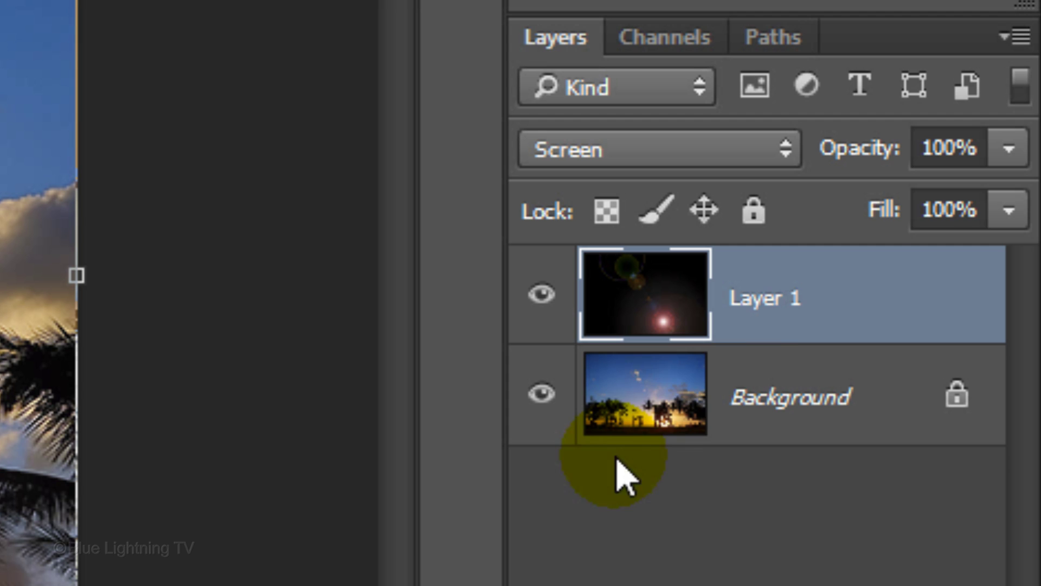
pyautogui.click(1010, 149)
pyautogui.moveTo(1009, 196); pyautogui.dragTo(749, 211)
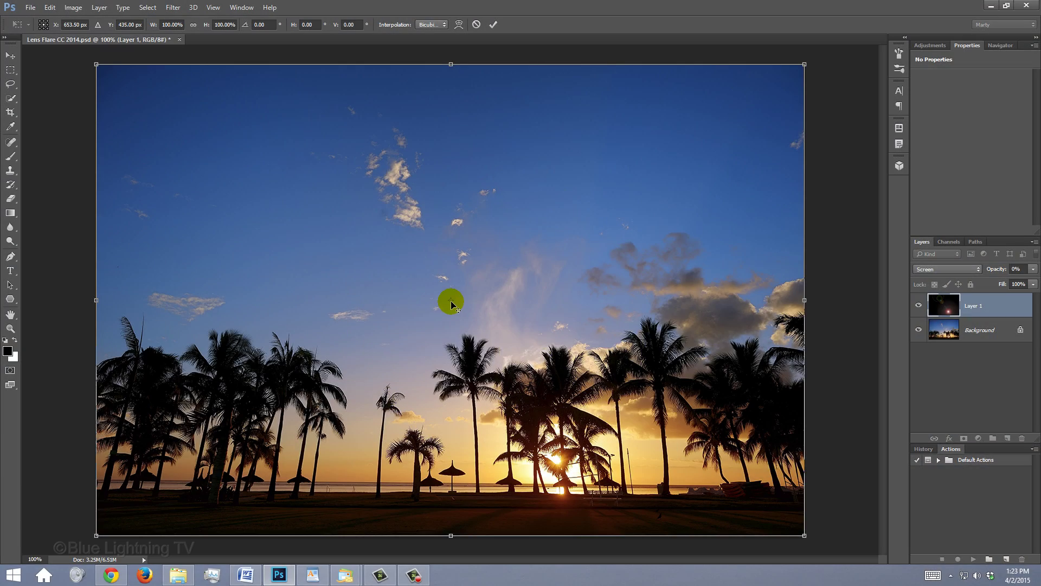
pyautogui.moveTo(452, 303); pyautogui.dragTo(558, 460)
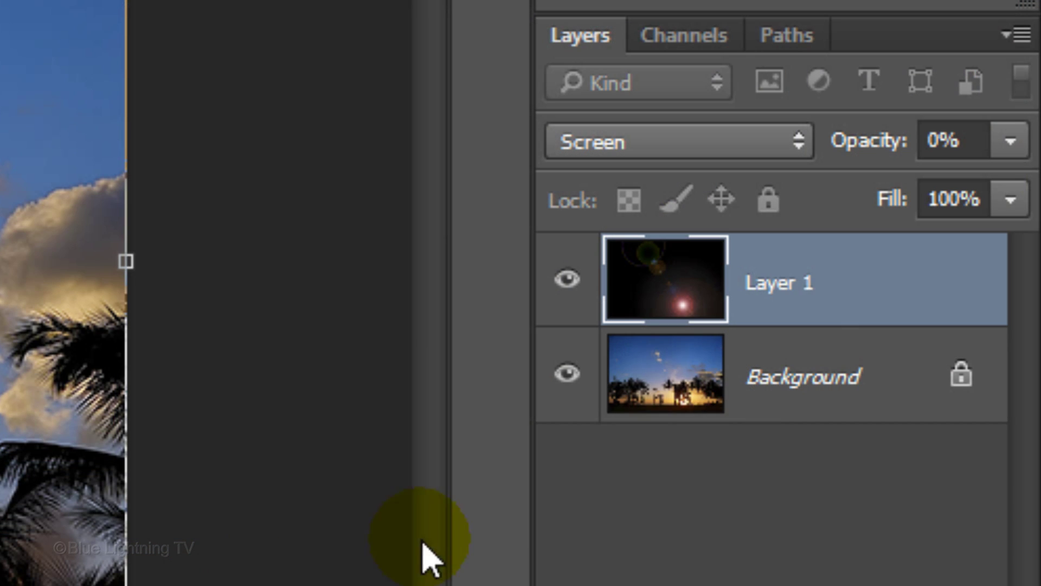
pyautogui.click(1013, 142)
pyautogui.moveTo(808, 191); pyautogui.dragTo(1021, 192)
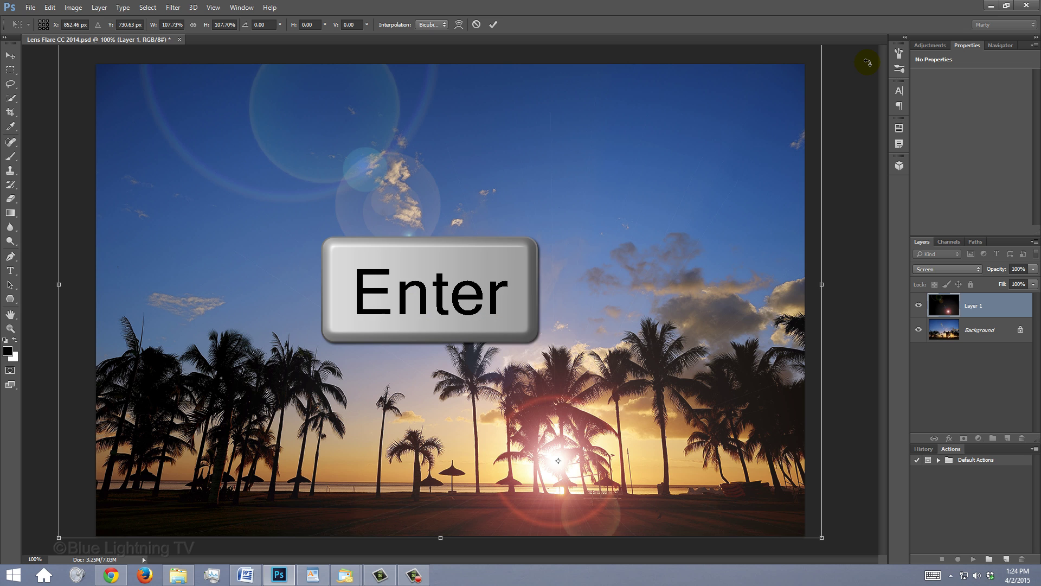
# Step: Commit the enlarged flare layer and lower its opacity to 80%
pyautogui.press('Return')
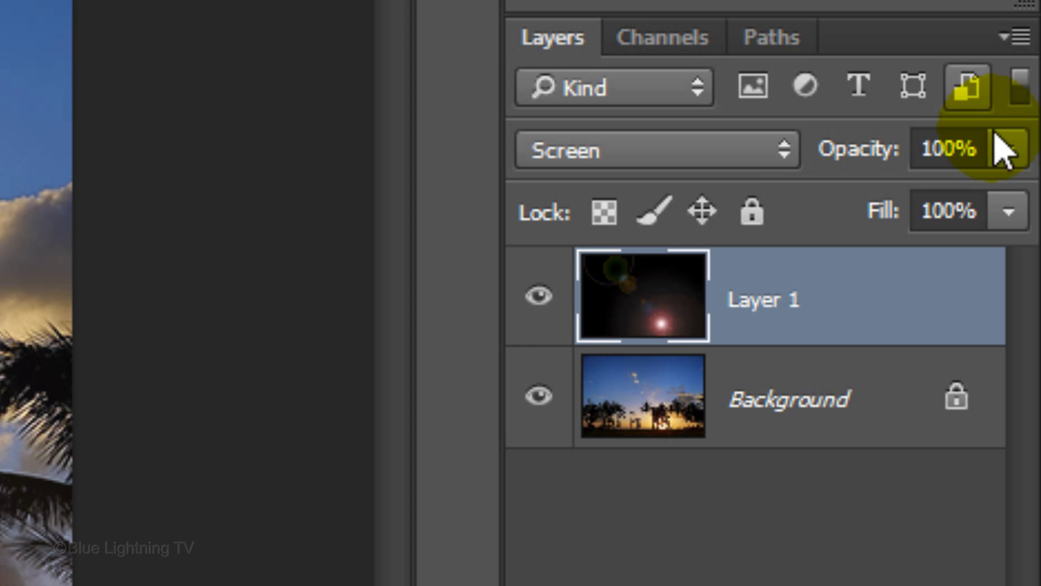
pyautogui.click(1034, 268)
pyautogui.moveTo(1035, 282); pyautogui.dragTo(1022, 282)
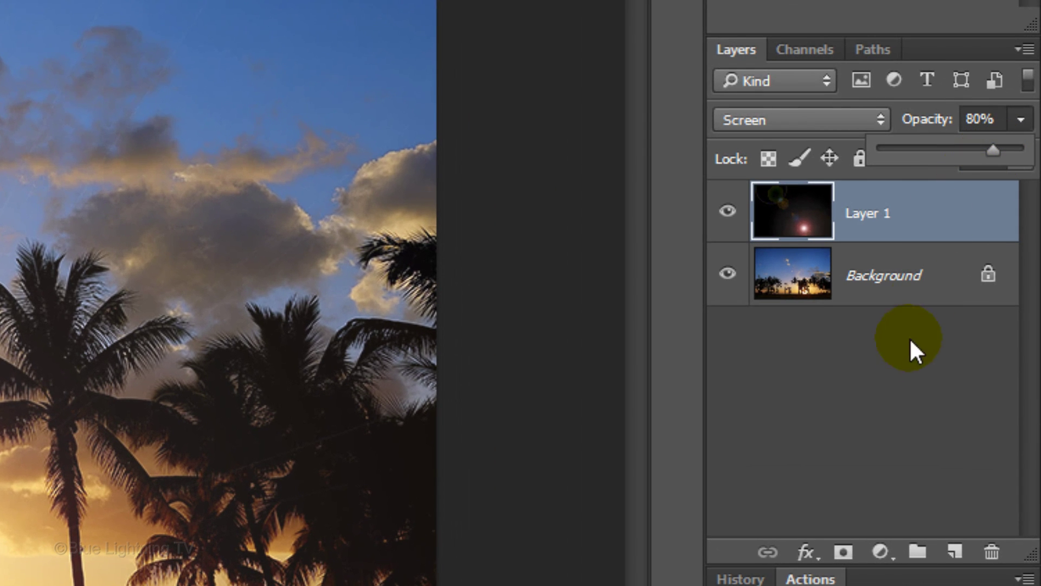
pyautogui.click(883, 552)
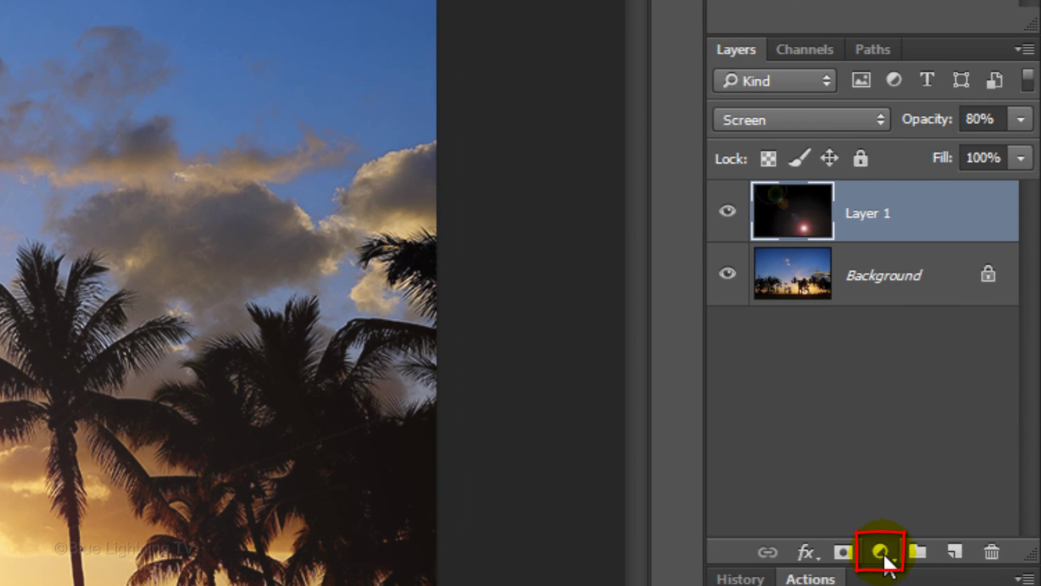
# Step: Add a Hue/Saturation adjustment clipped to the flare layer and drag Hue to recolour it
pyautogui.click(882, 551)
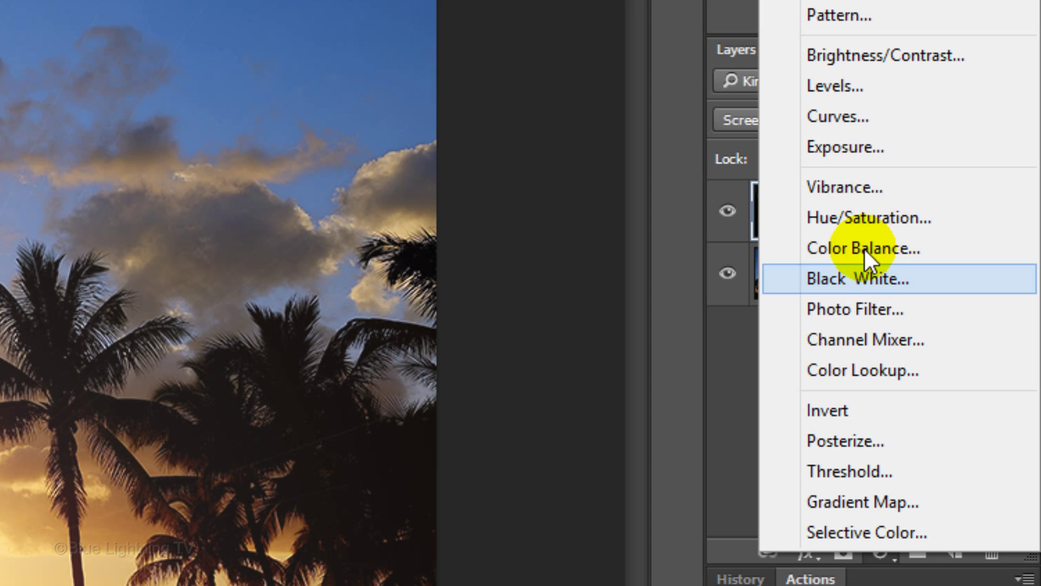
pyautogui.click(861, 217)
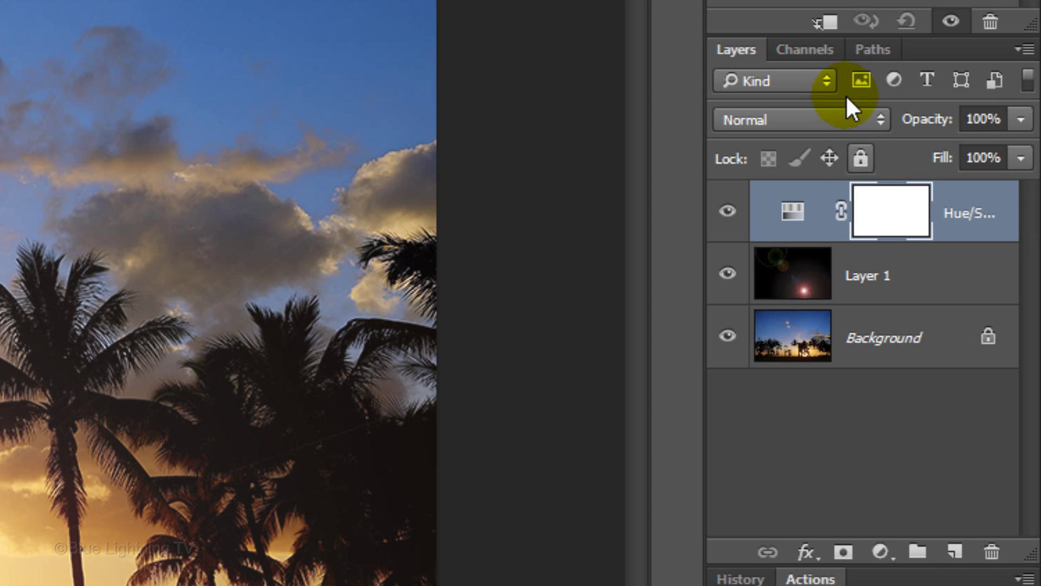
pyautogui.click(826, 23)
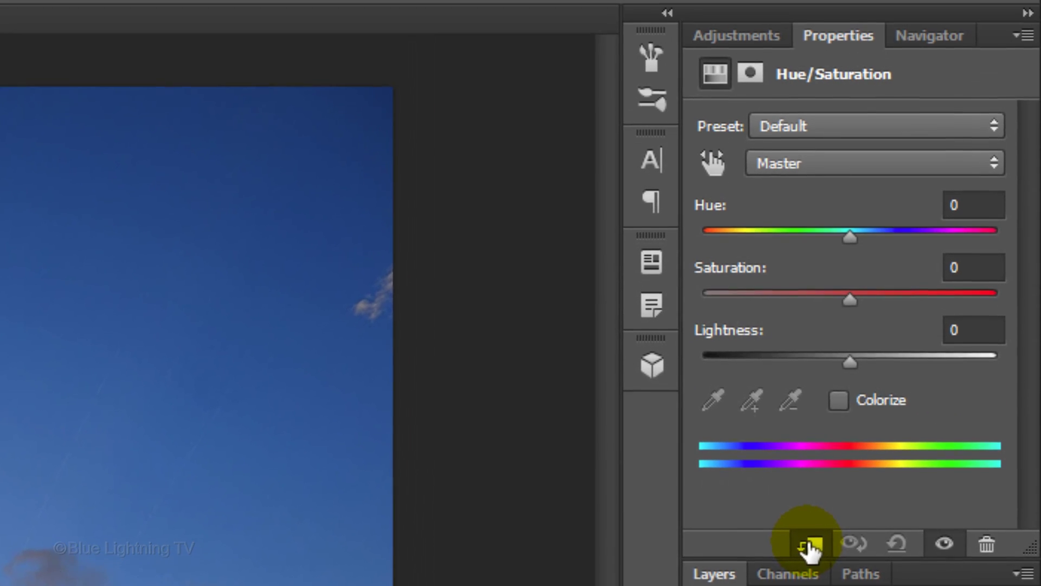
pyautogui.click(810, 549)
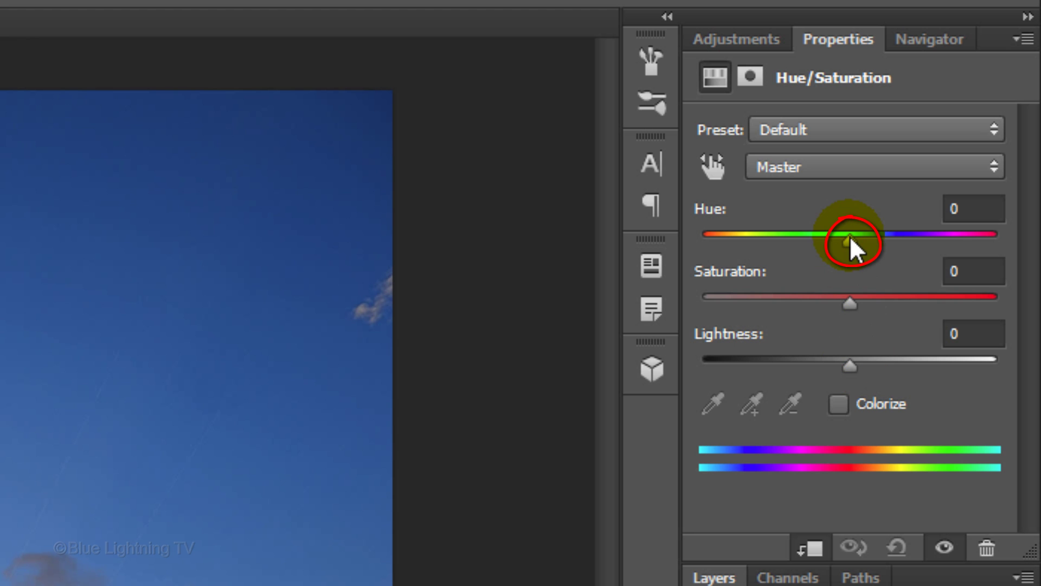
pyautogui.moveTo(849, 241); pyautogui.dragTo(747, 244)
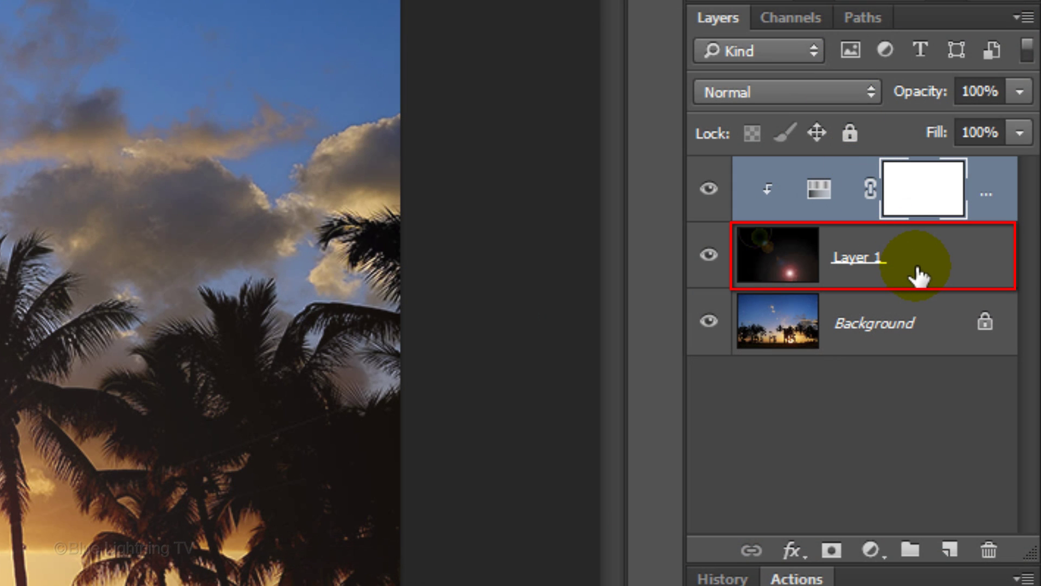
# Step: Add a layer mask to the flare layer and select a Brush with 0% hardness
pyautogui.click(918, 275)
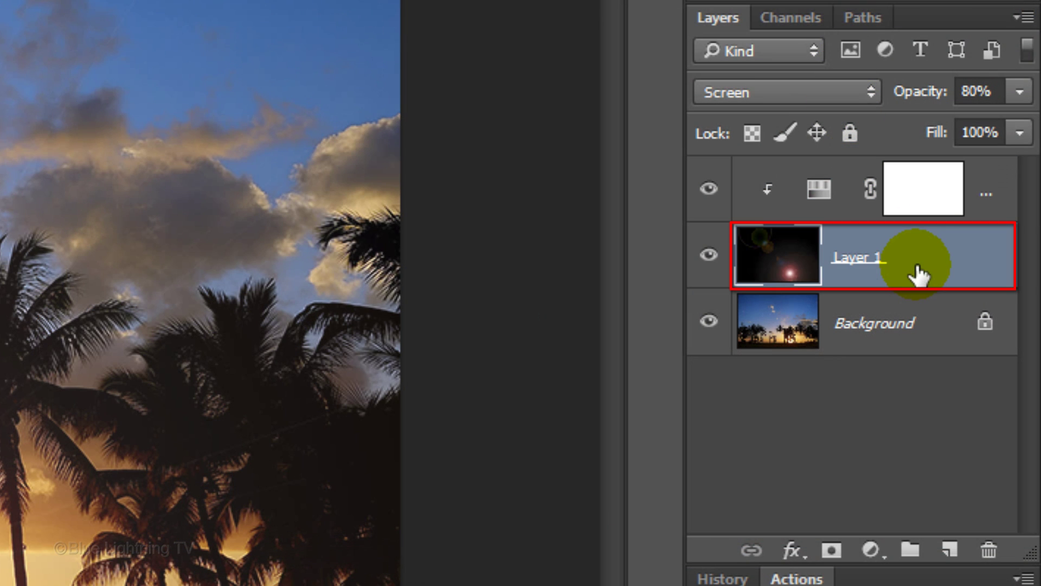
pyautogui.click(831, 552)
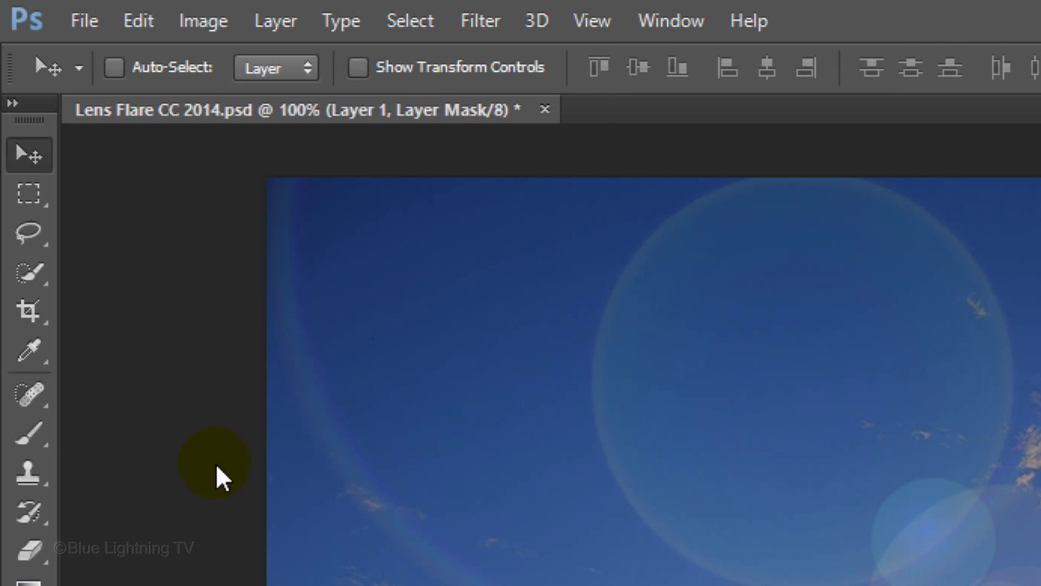
pyautogui.click(34, 440)
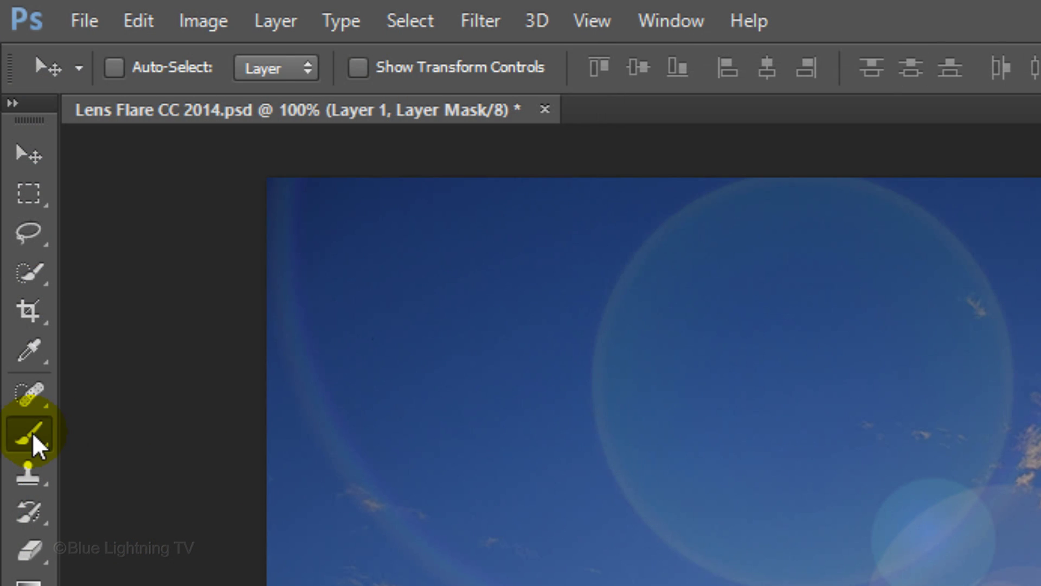
pyautogui.click(165, 439)
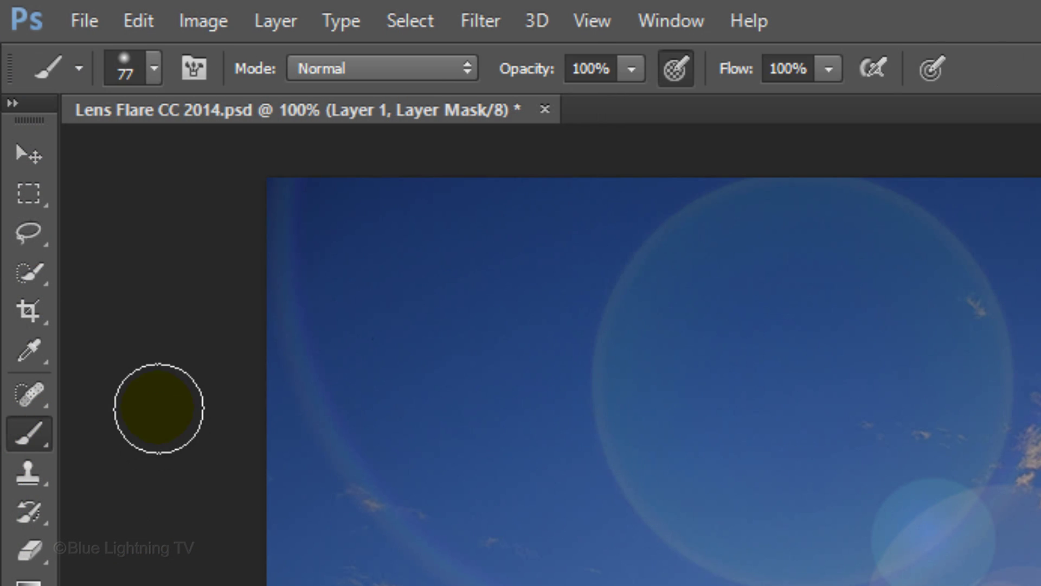
pyautogui.click(155, 69)
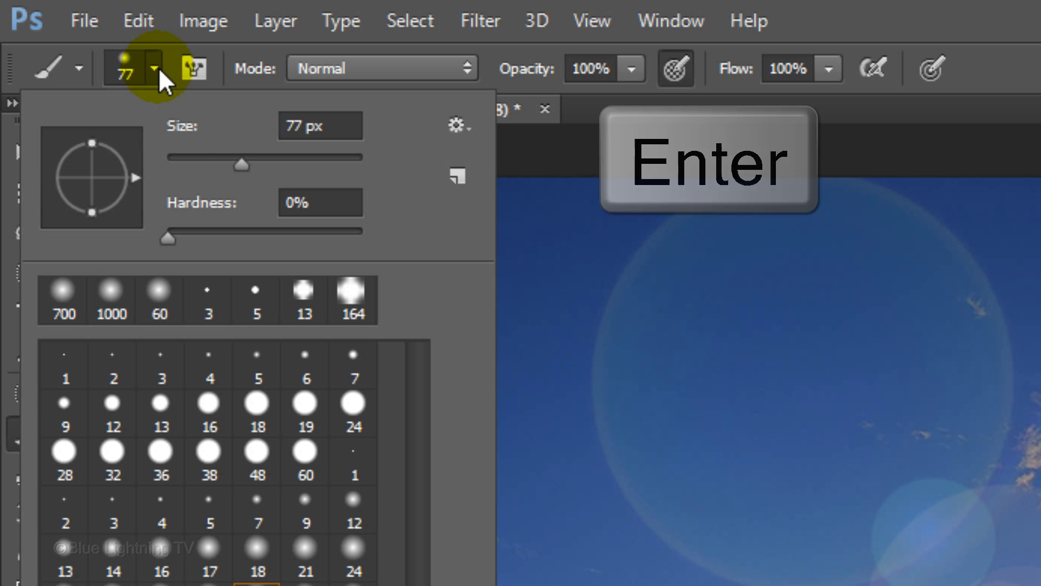
pyautogui.press('Return')
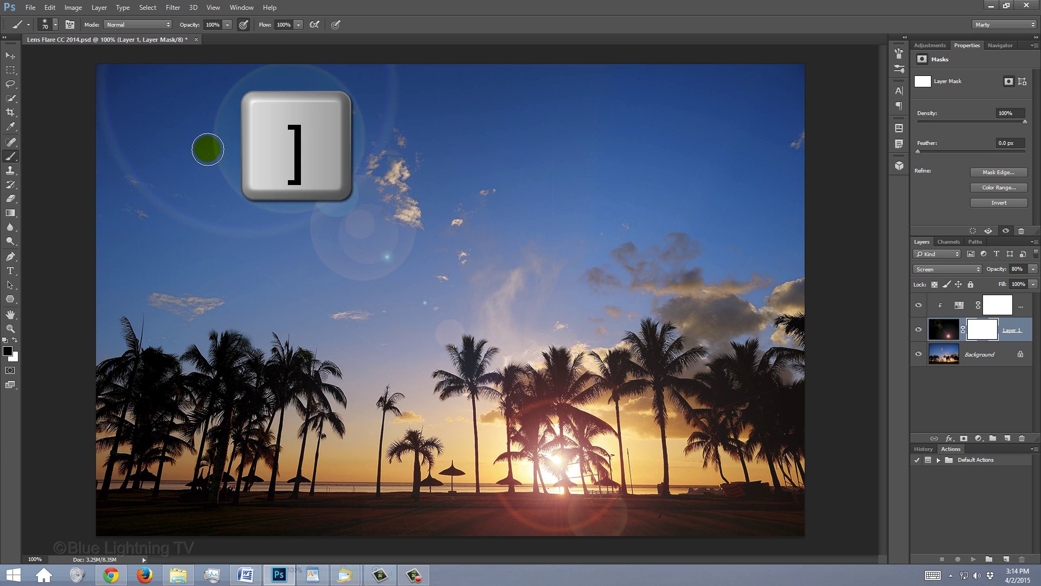
# Step: Size the brush to 500 px and paint out the flare rings in the upper-left sky
pyautogui.press('[')
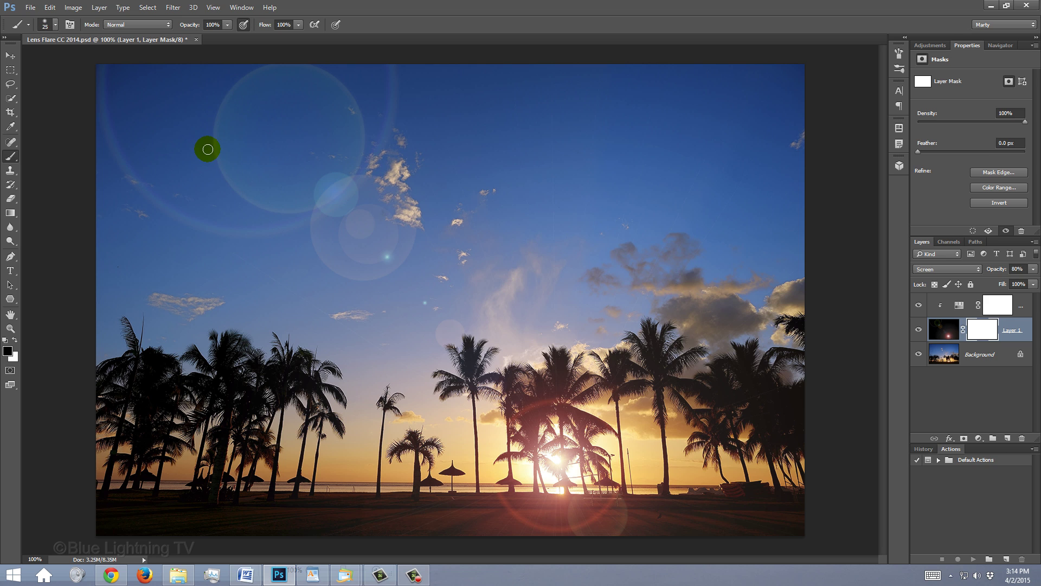
pyautogui.press(']')
pyautogui.press(']')
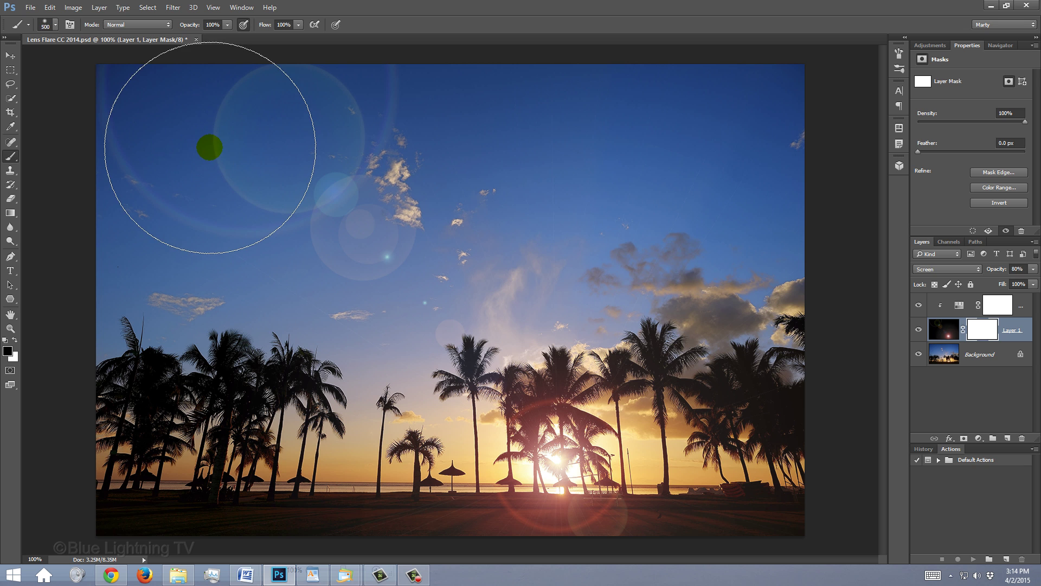
pyautogui.moveTo(208, 147); pyautogui.dragTo(385, 208)
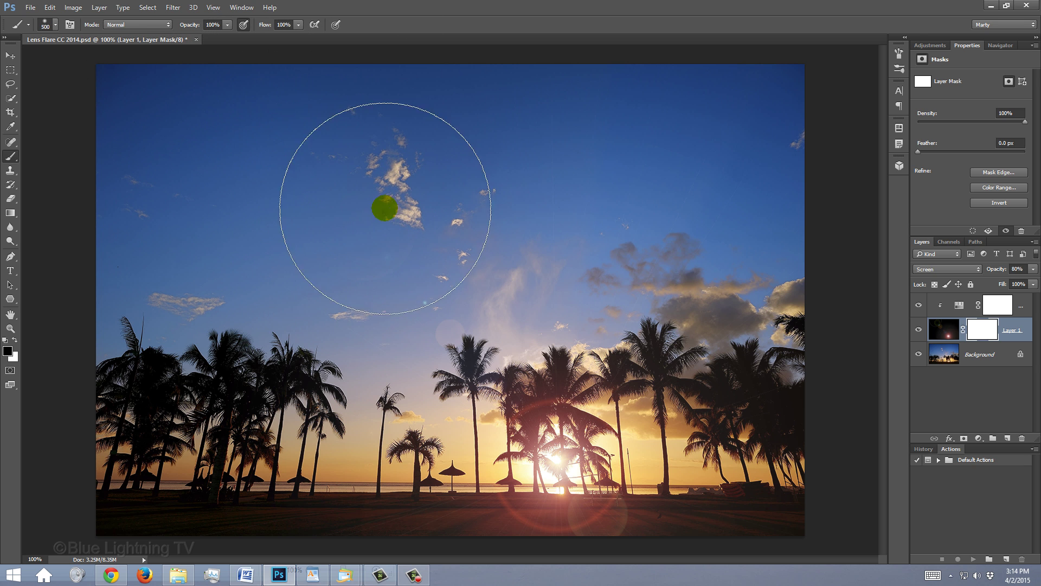